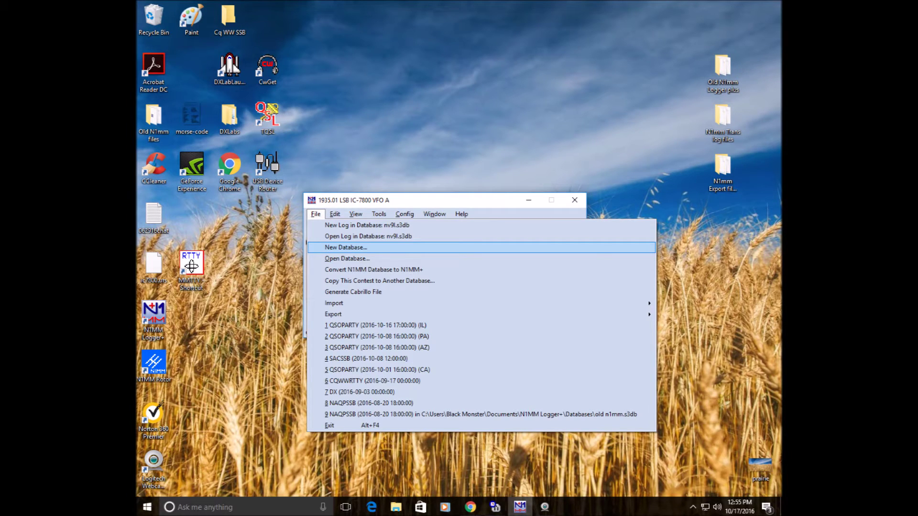
Start creating the new N1MM database 'NV9L sample.s3db' from the File menu
key("Return")
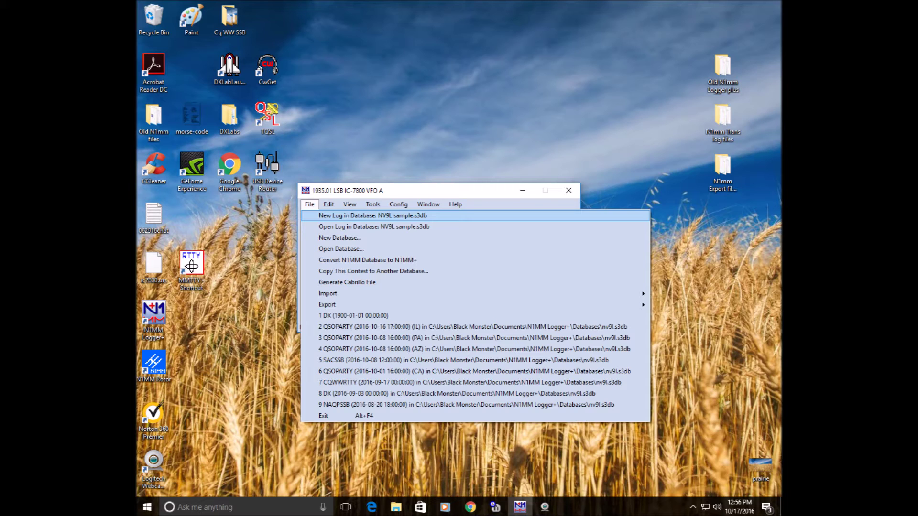
Start a new log inside the 'NV9L sample.s3db' database
key("Return")
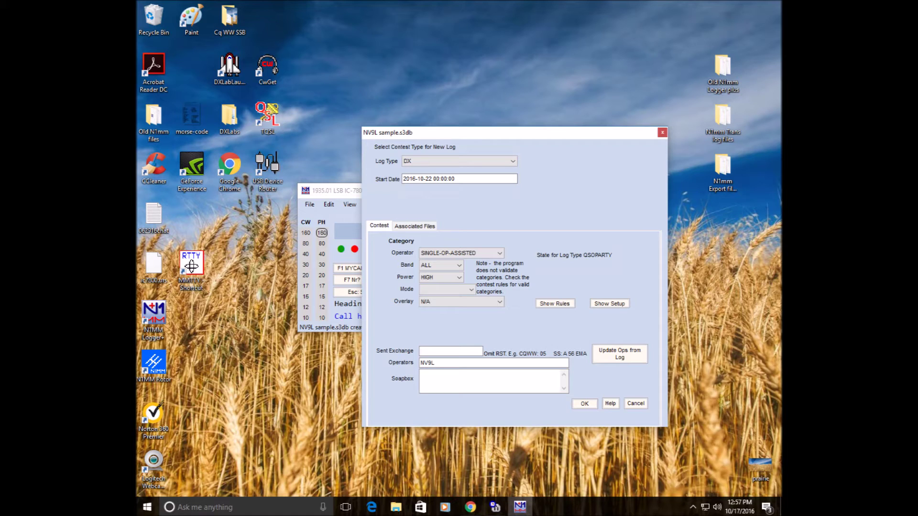
Open the Log Type list to choose the CQWWSSB contest
key("alt+Down")
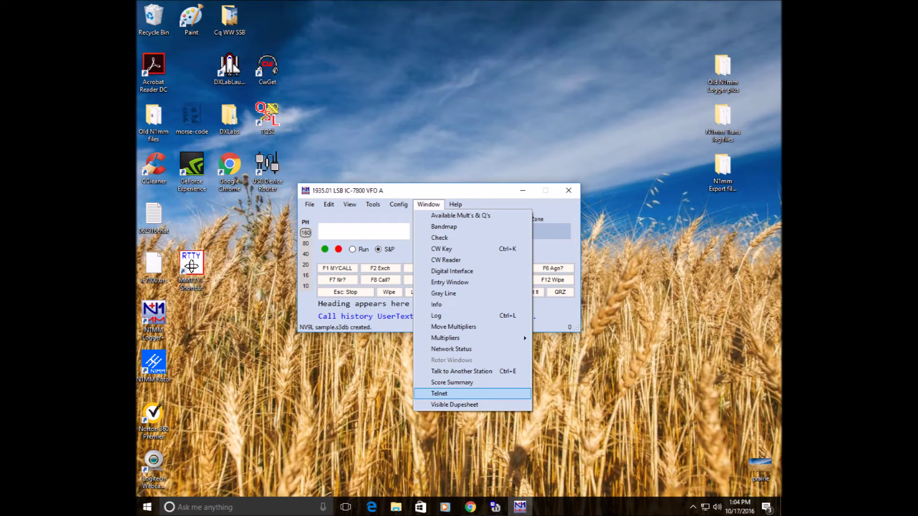
Open the Telnet window and select the VE7CC DX cluster to connect to
key("Return")
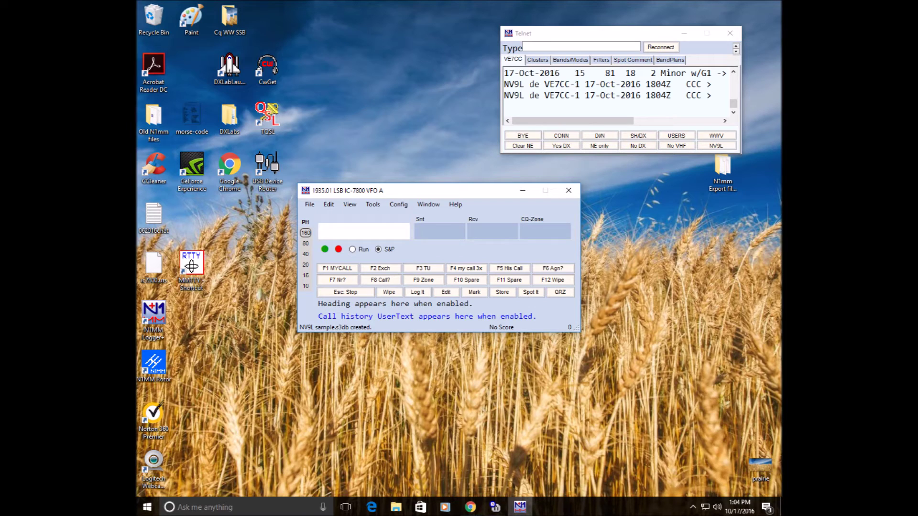
left_click(537, 59)
left_click(586, 89)
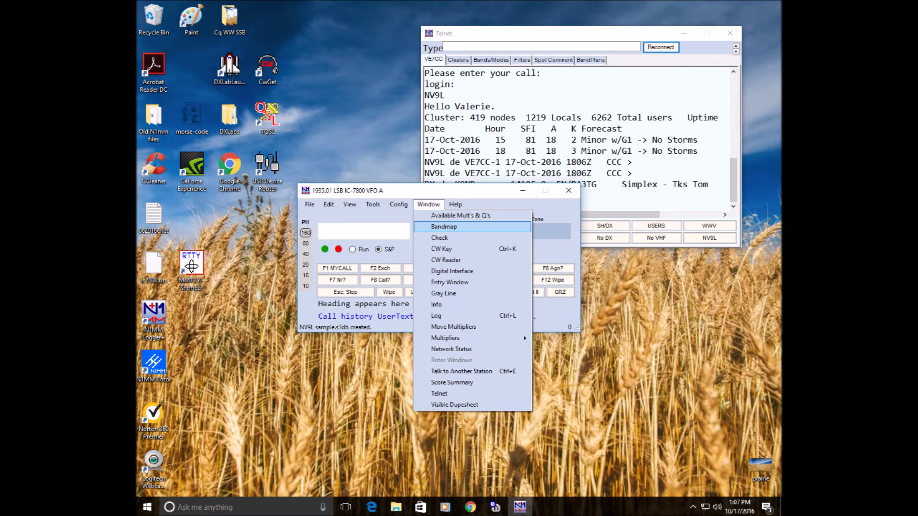
Open the band map and tune the radio to 14200.00 kHz USB on 20 metres
key("Return")
type("14200")
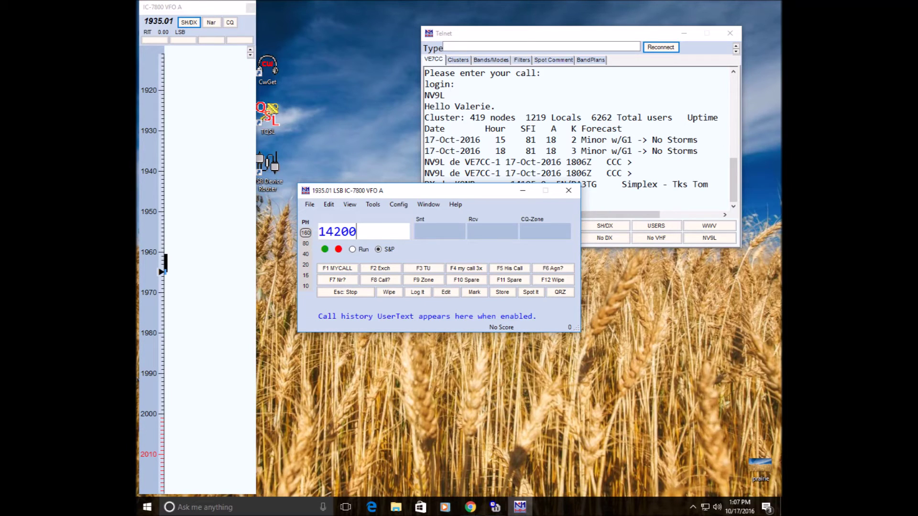
key("Return")
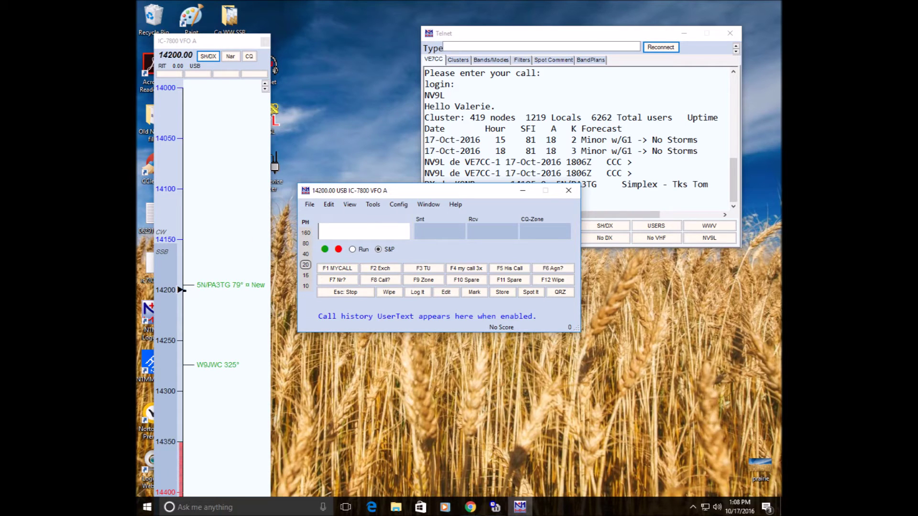
left_click(428, 205)
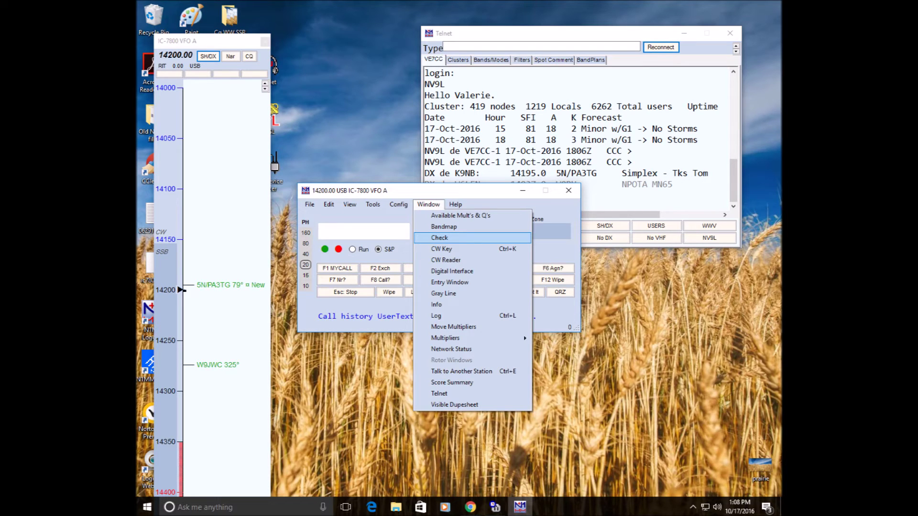
key("Return")
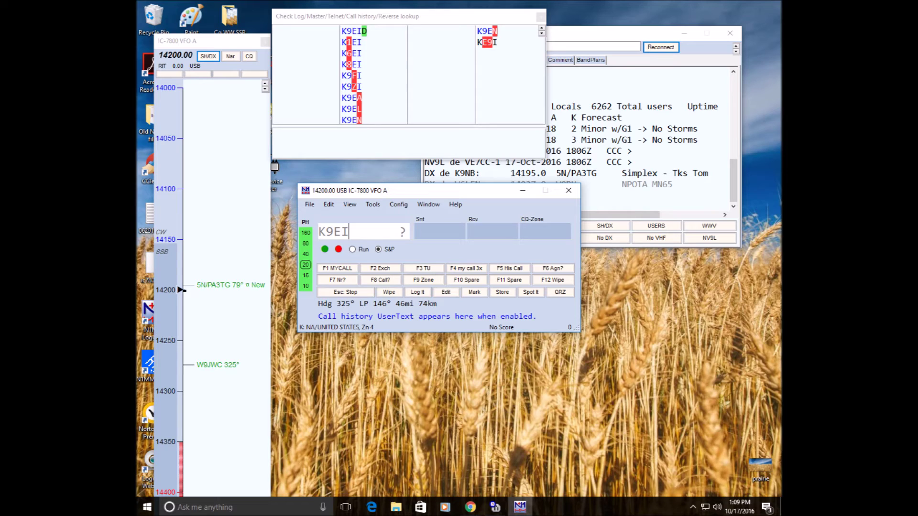
key("alt+w")
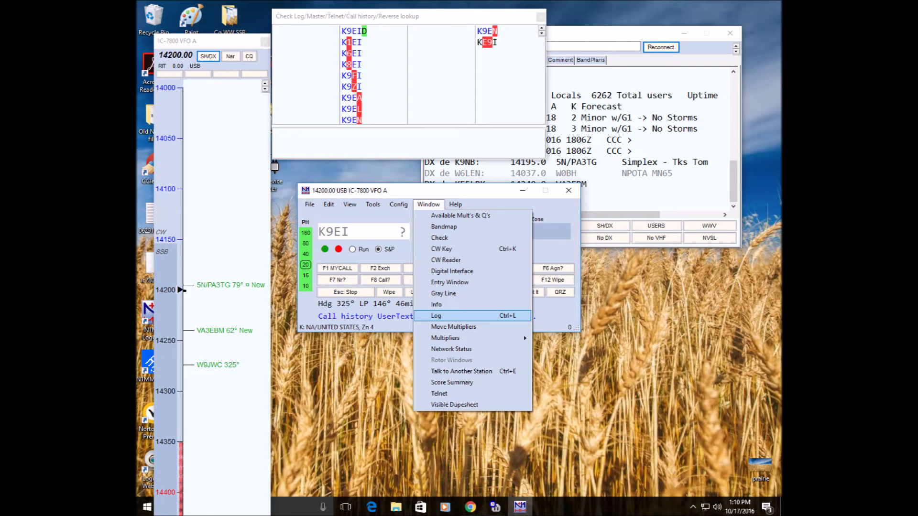
key("Return")
type("D")
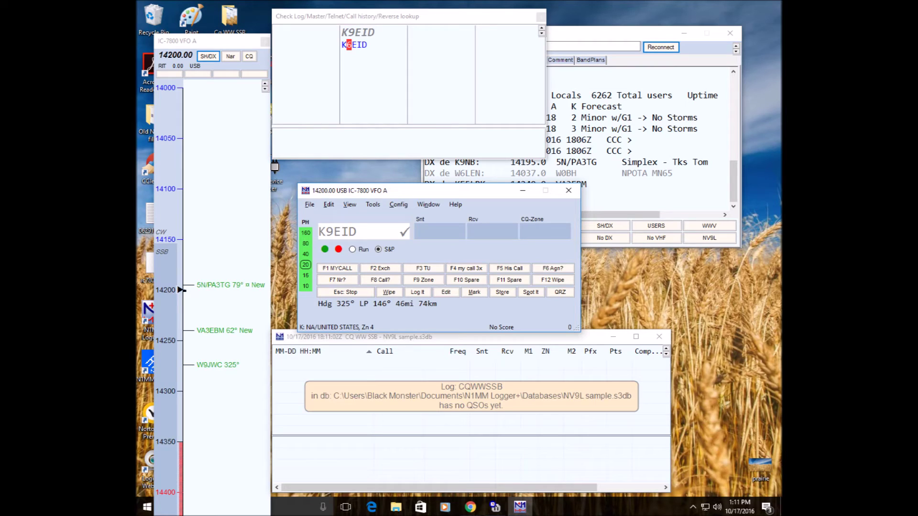
Accept K9EID and fill in 59/59 reports and zone 04 for the first QSO
key("space")
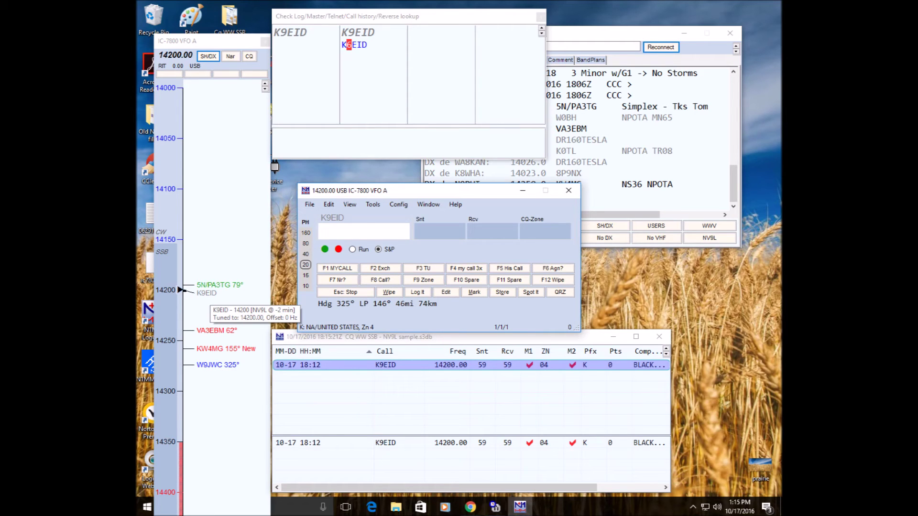
Tune the radio to the VA3EBM spot on 14240.00 kHz
key("ctrl+Down")
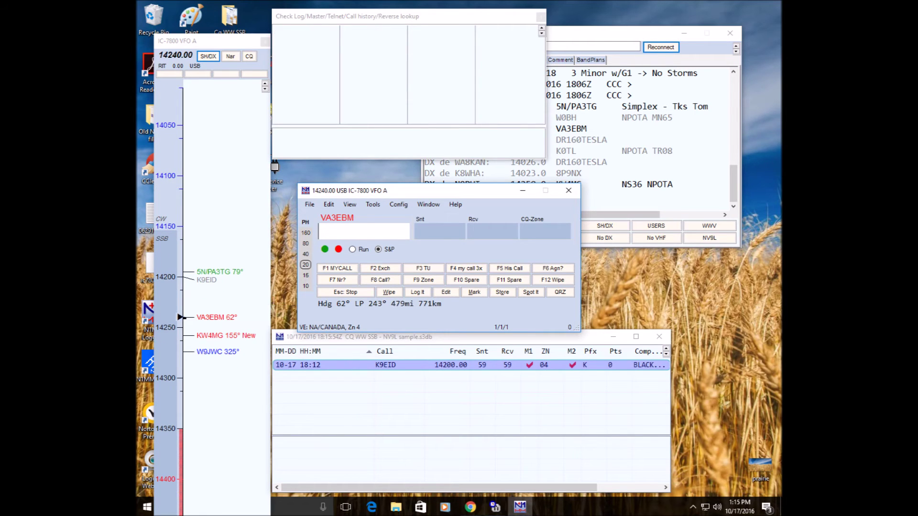